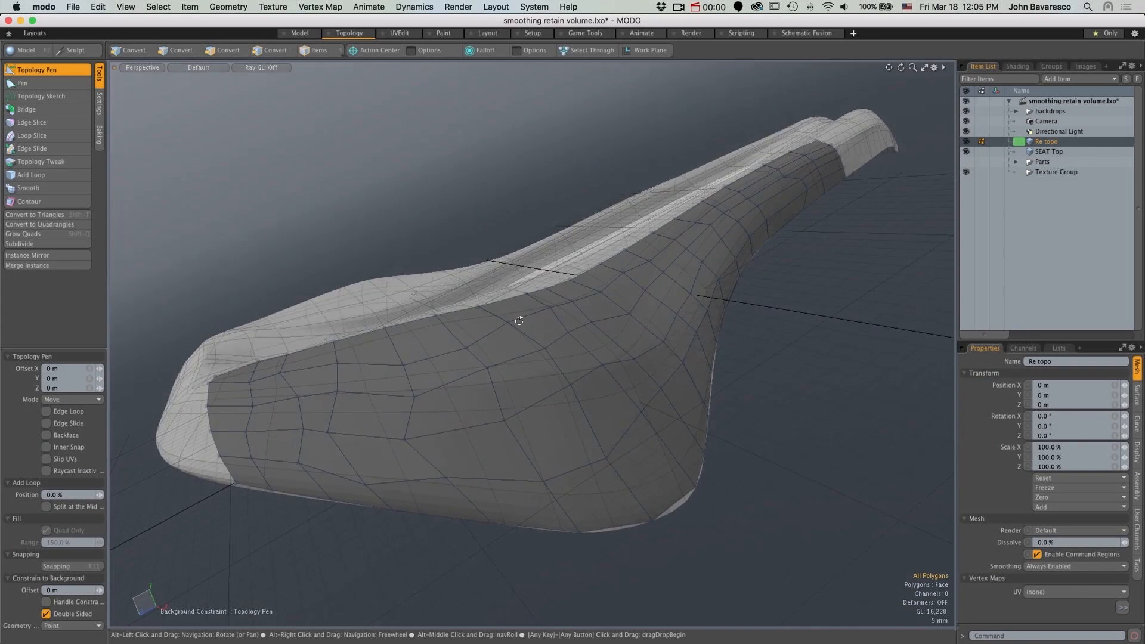
Orbit the viewport to view the seat from below
mouse_move(520, 321)
left_mouse_down("alt")
mouse_move(692, 455)
mouse_move(800, 439)
mouse_move(752, 464)
left_mouse_up("alt")
left_click_drag(614, 394, 627, 394, "alt")
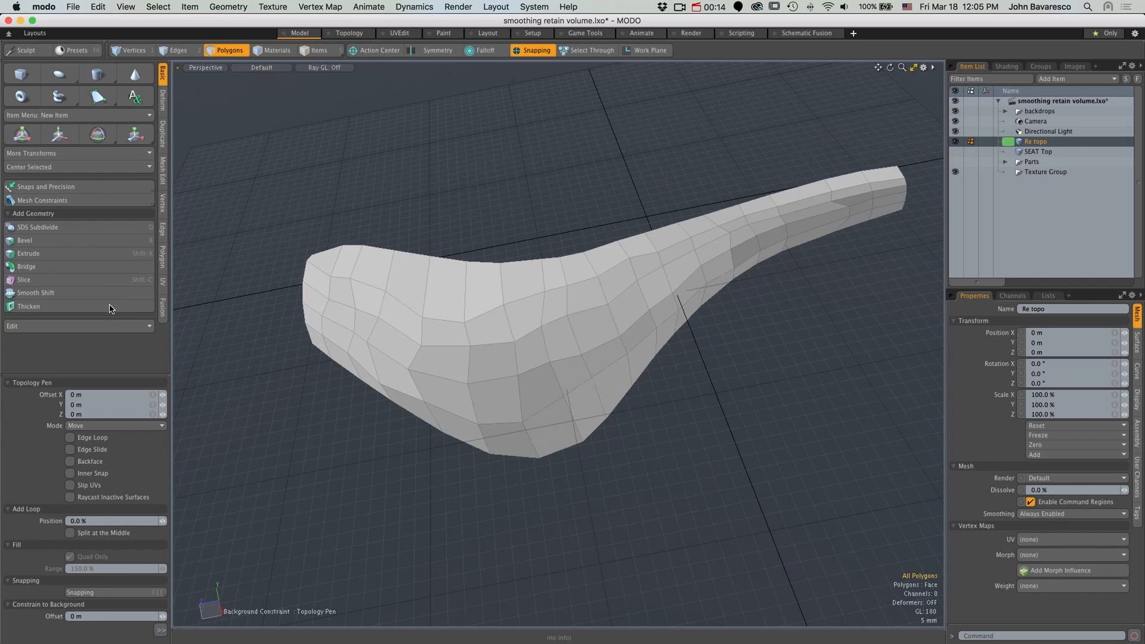
left_click(54, 135)
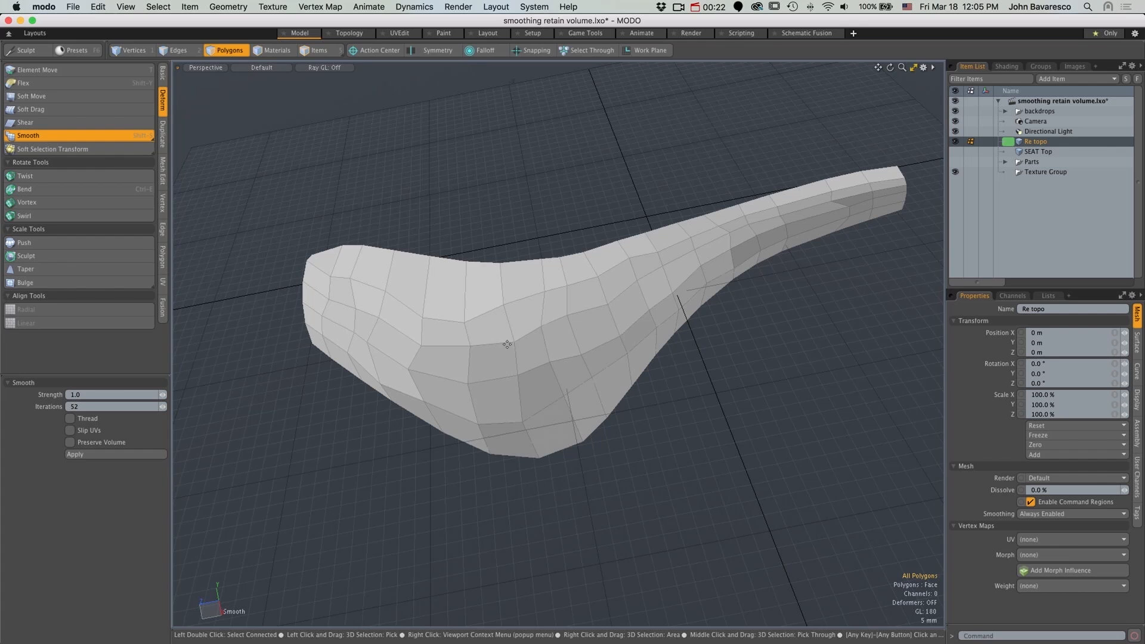
left_click(527, 345)
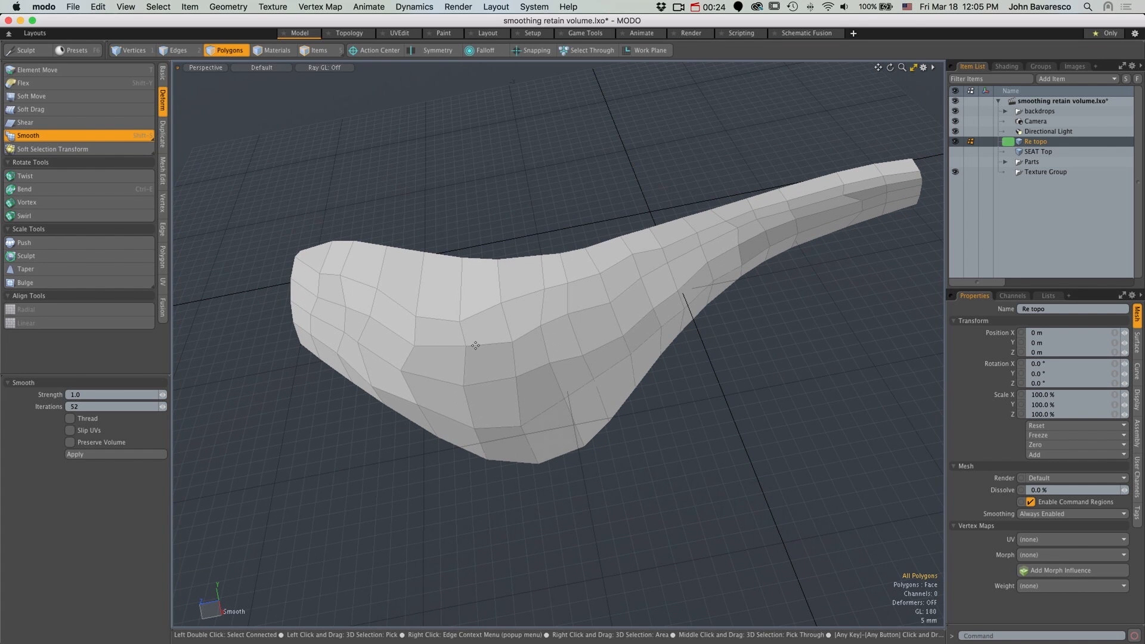
left_click_drag(475, 345, 707, 345)
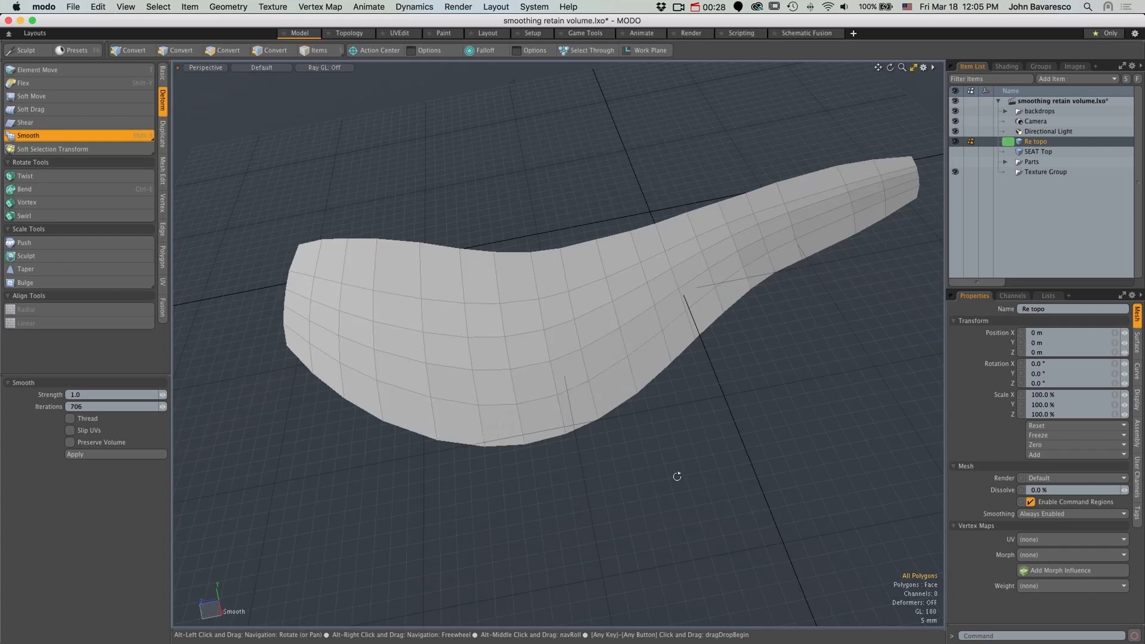
mouse_move(677, 477)
left_mouse_down("alt")
mouse_move(441, 429)
mouse_move(650, 437)
left_mouse_up("alt")
mouse_move(592, 380)
left_mouse_down("alt")
mouse_move(501, 358)
mouse_move(257, 332)
left_mouse_up("alt")
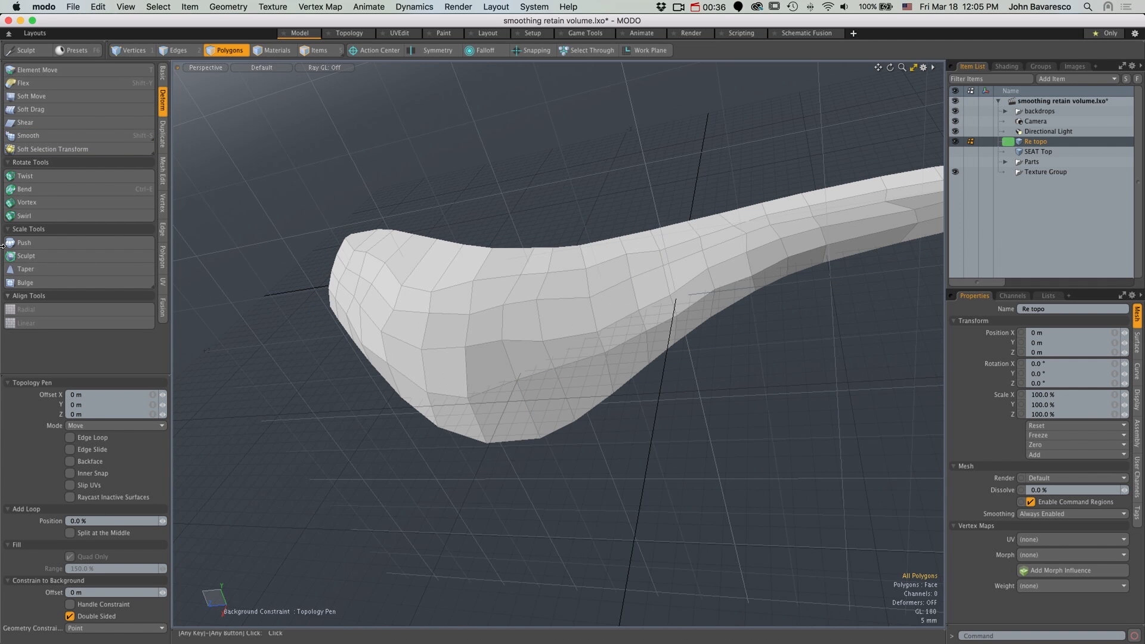
Apply the Smooth deformer with Preserve Volume, trying higher iterations and settling on 52
left_click(69, 135)
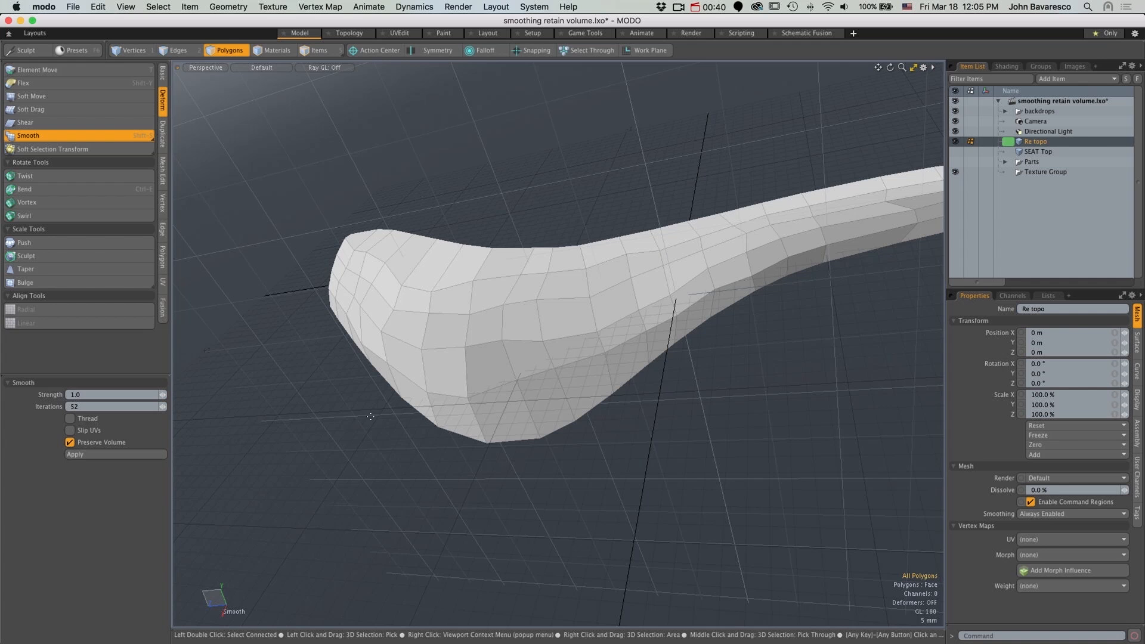
left_click(393, 331)
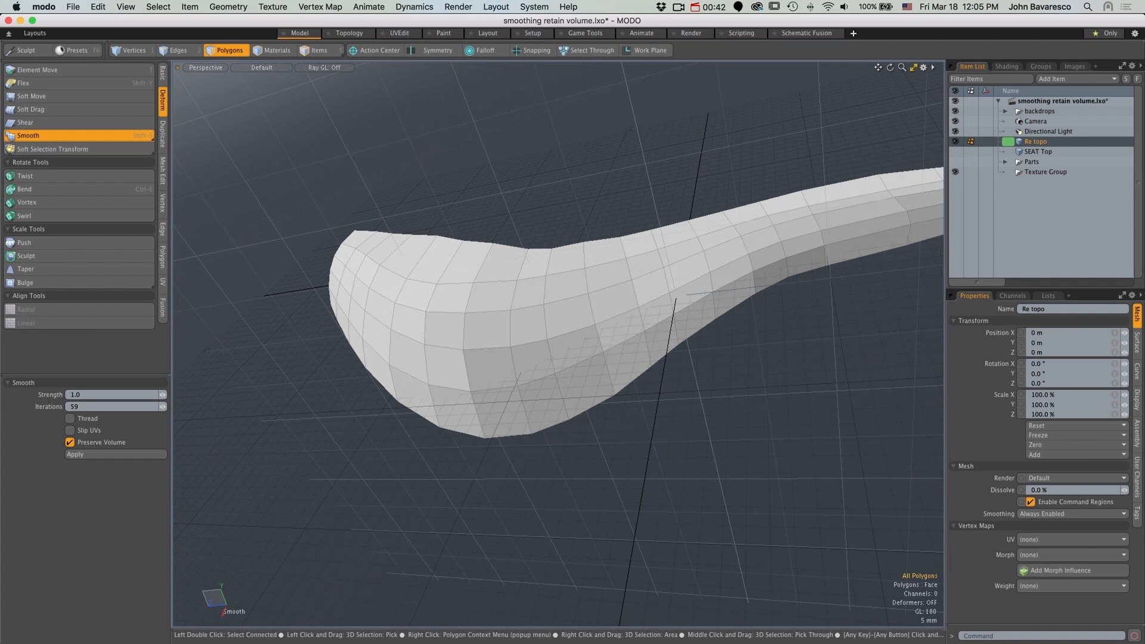
left_click_drag(392, 331, 583, 333)
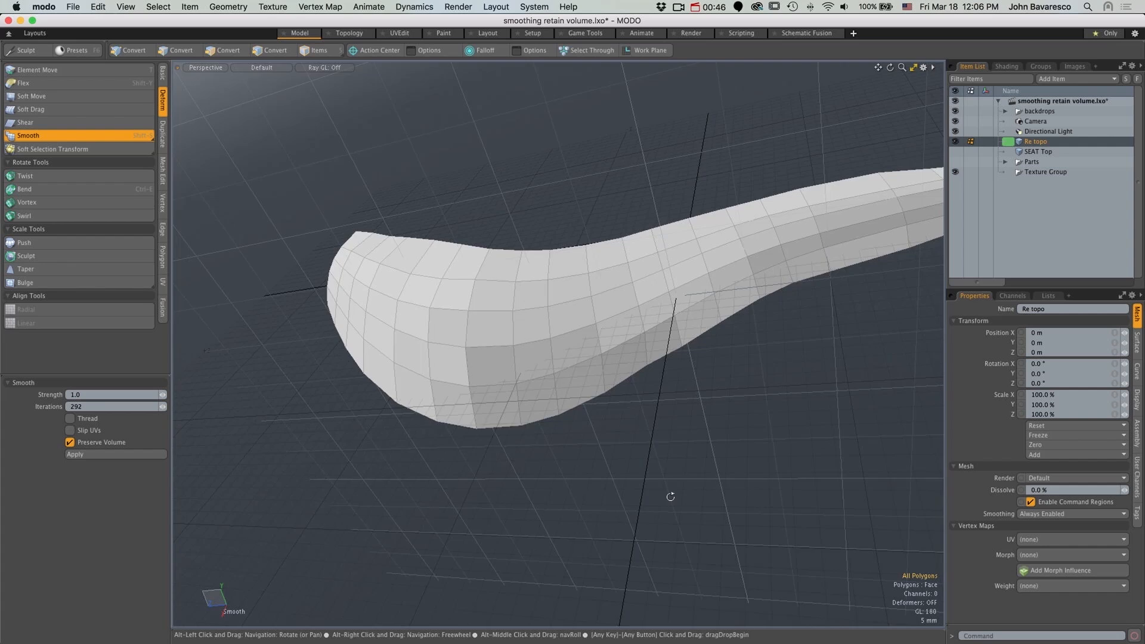
mouse_move(670, 496)
left_mouse_down("alt")
mouse_move(524, 493)
mouse_move(424, 417)
left_mouse_up("alt")
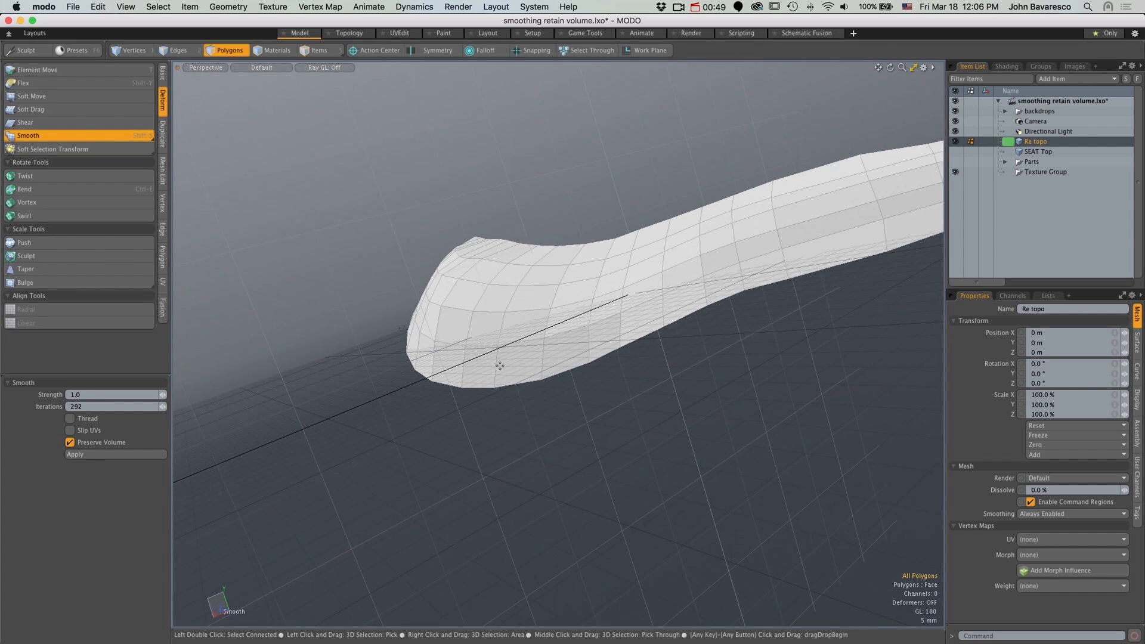
mouse_move(499, 365)
left_mouse_down("alt")
mouse_move(465, 465)
mouse_move(695, 486)
left_mouse_up("alt")
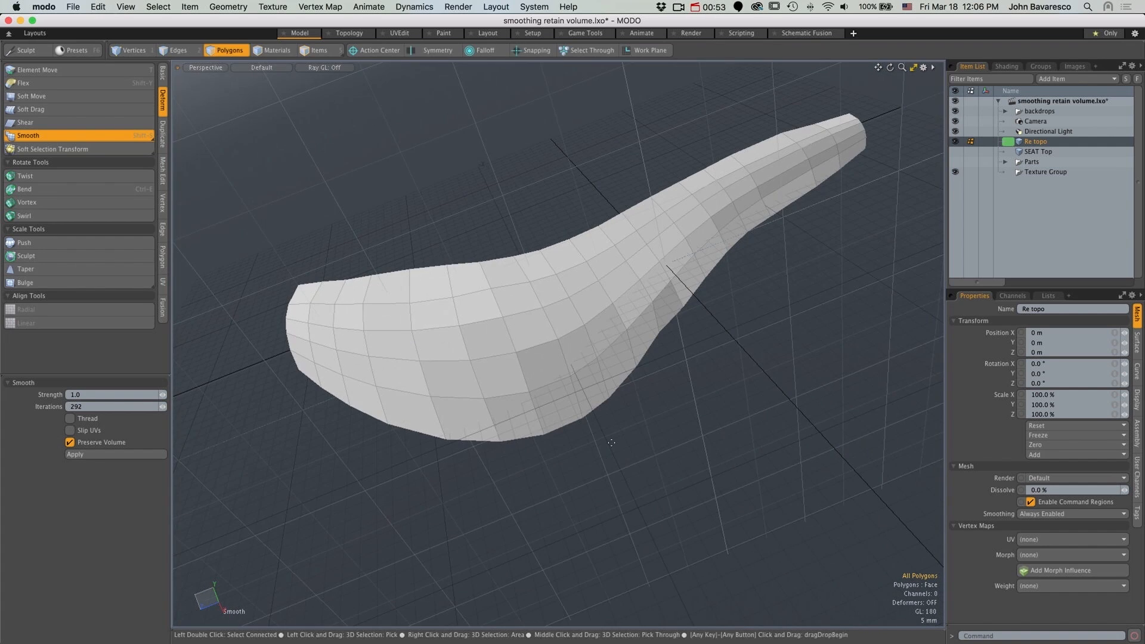
left_click_drag(611, 443, 46, 34)
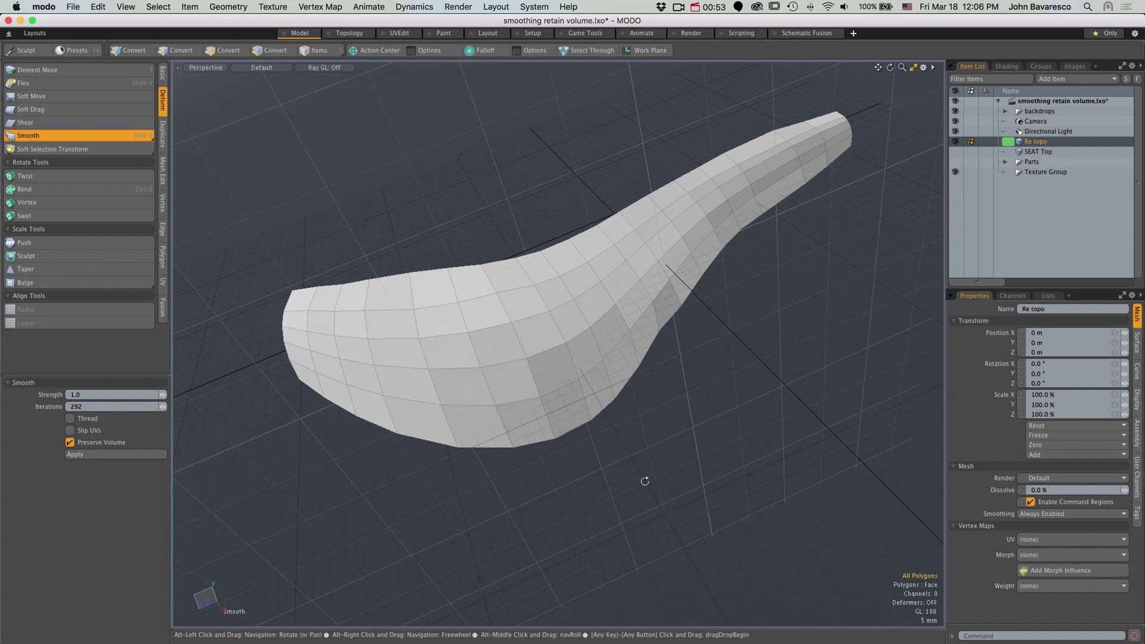
Activate the Sculpt Smooth brush with Lock Borders and hover it over the seat mesh
left_click(40, 52)
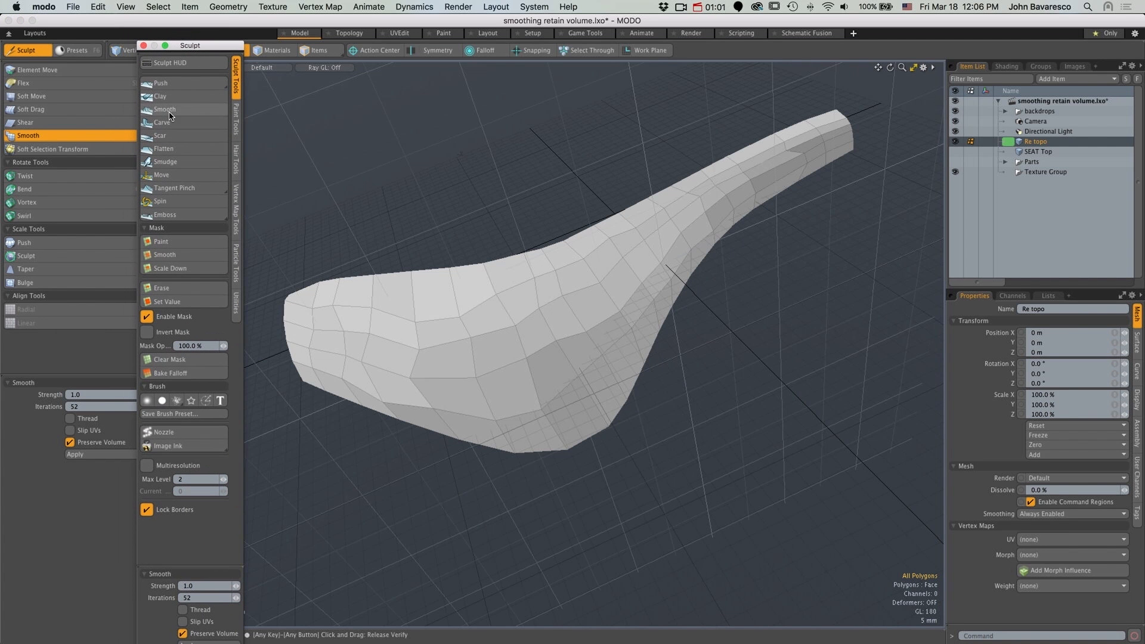
left_click(168, 110)
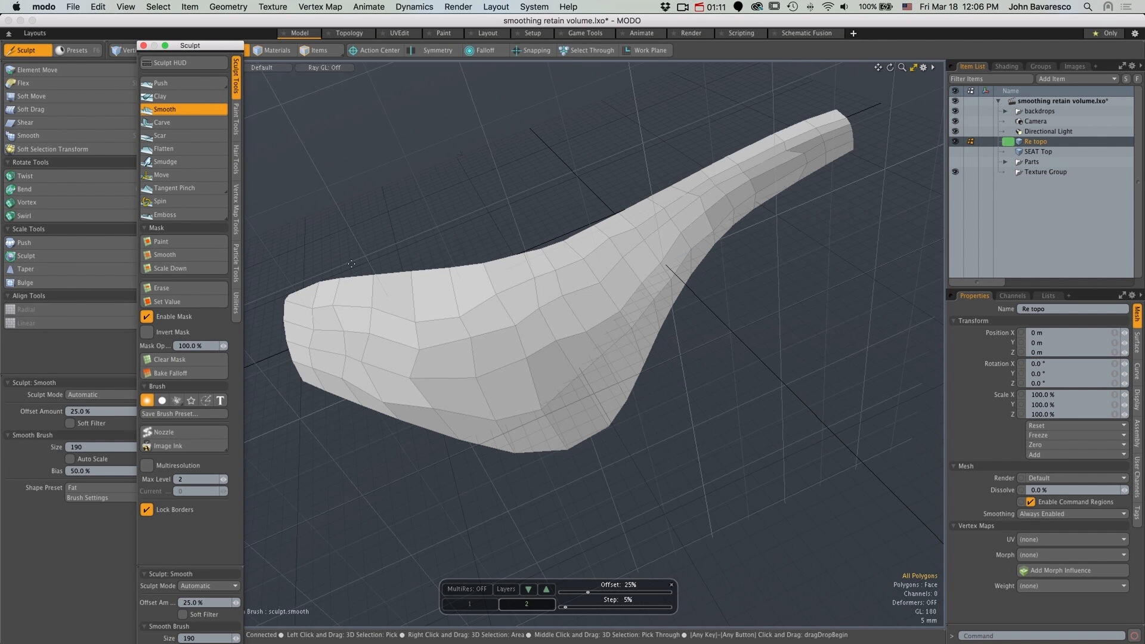
key("ctrl")
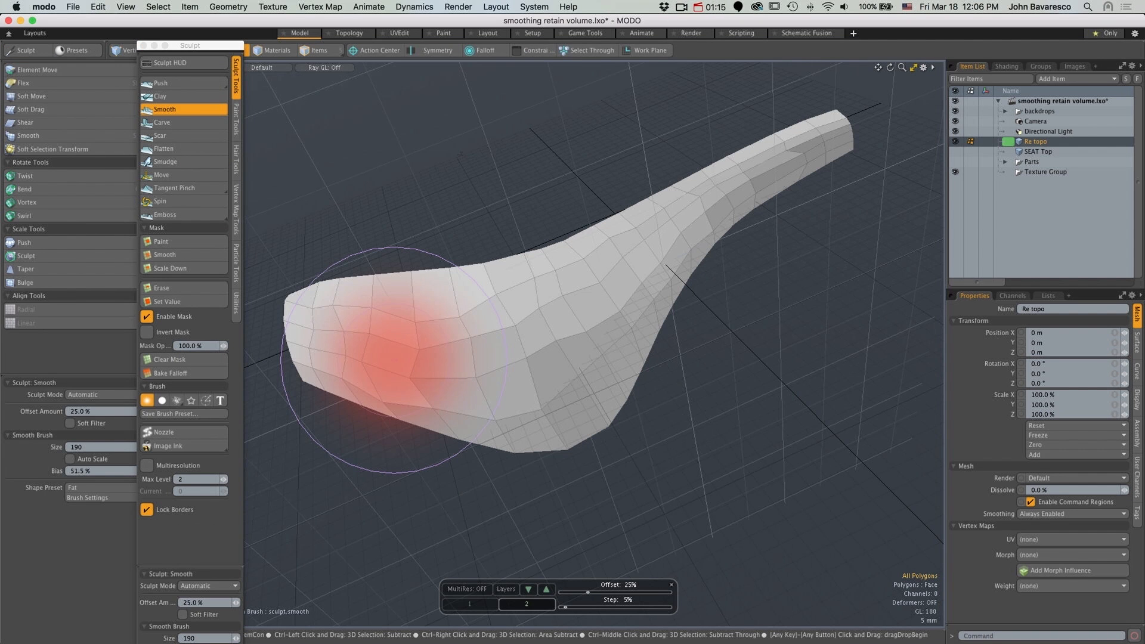